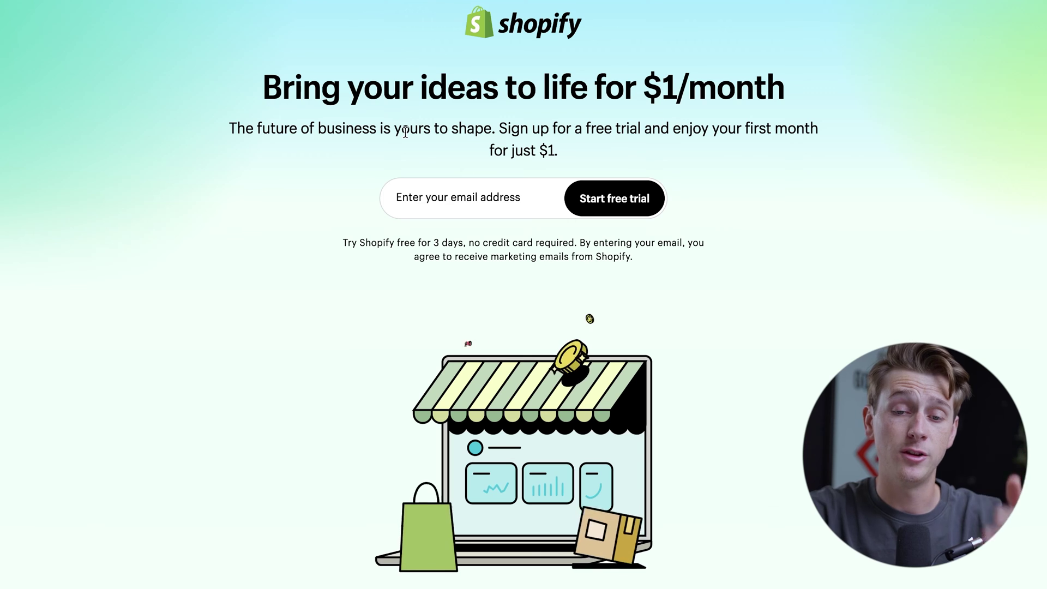
# Enter the email, start the free trial, choose 'I'm just starting' and keep Australia as location
pyautogui.click(400, 199)
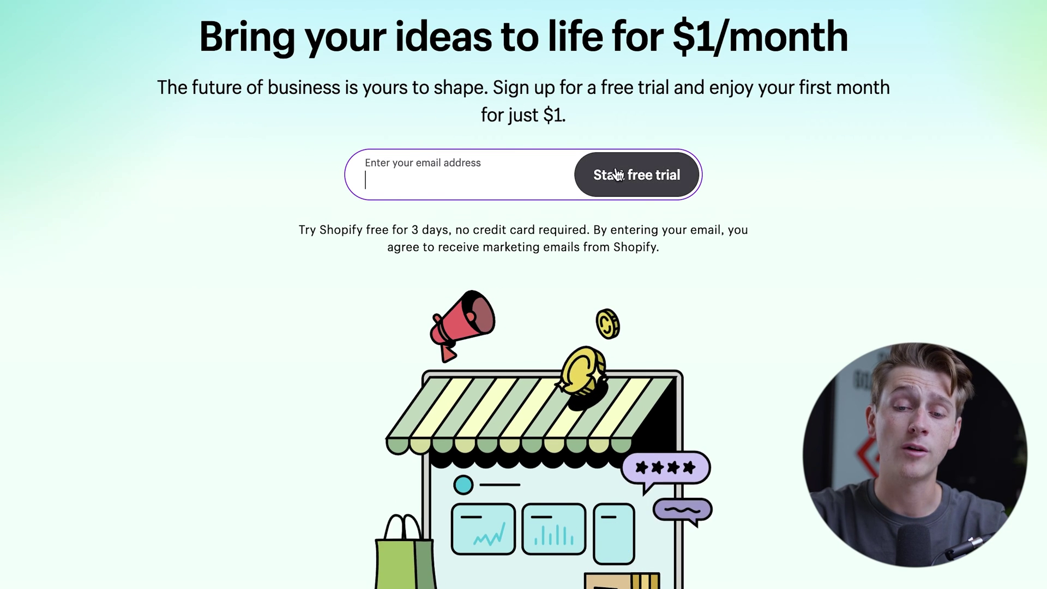
pyautogui.click(603, 185)
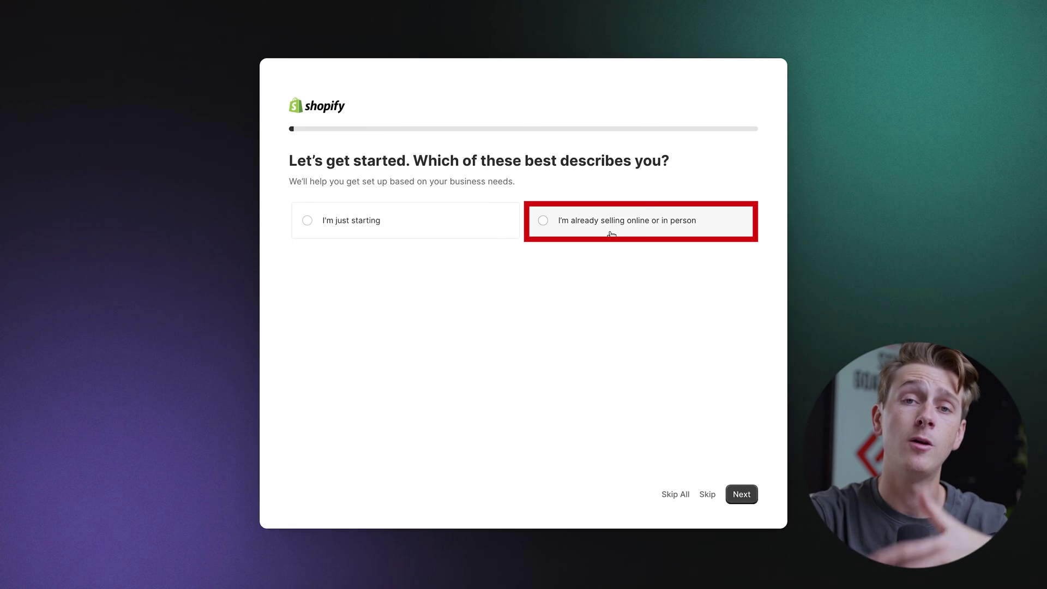
pyautogui.click(453, 221)
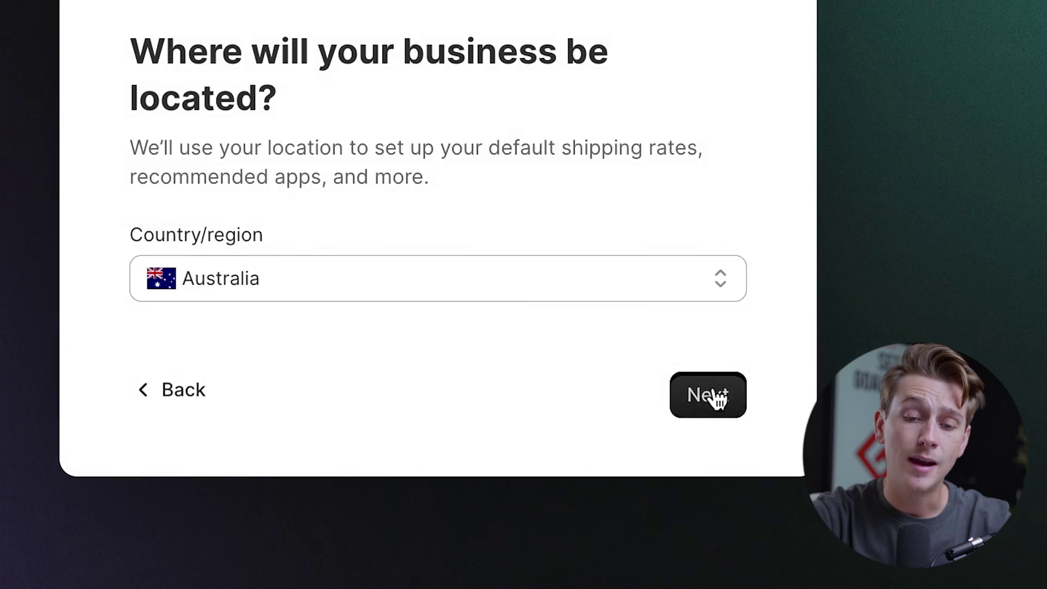
pyautogui.click(695, 428)
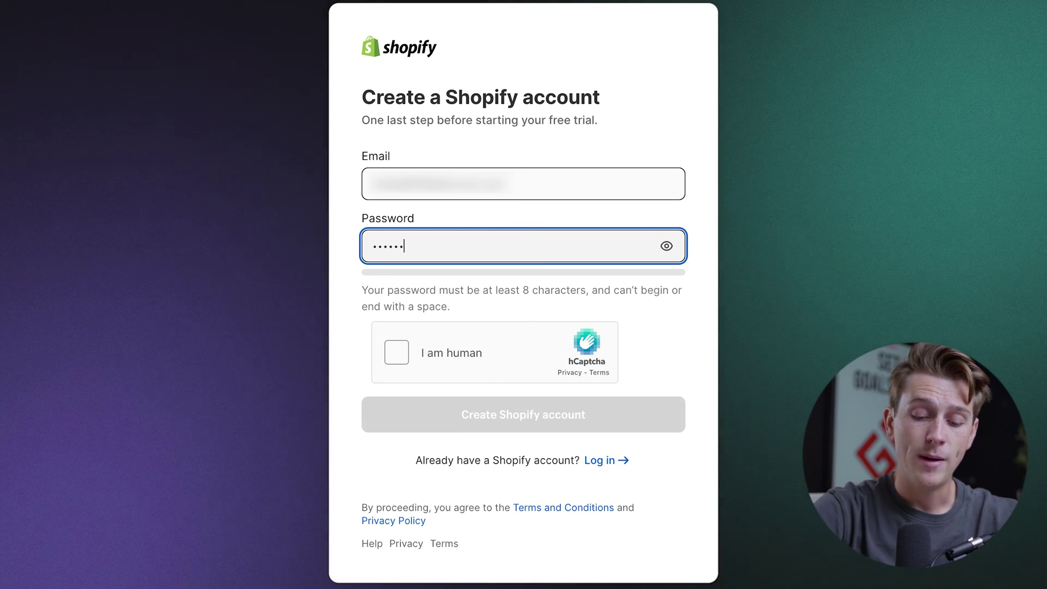
# Enter the account password, pass the hCaptcha human check and create the Shopify account
pyautogui.write('12')
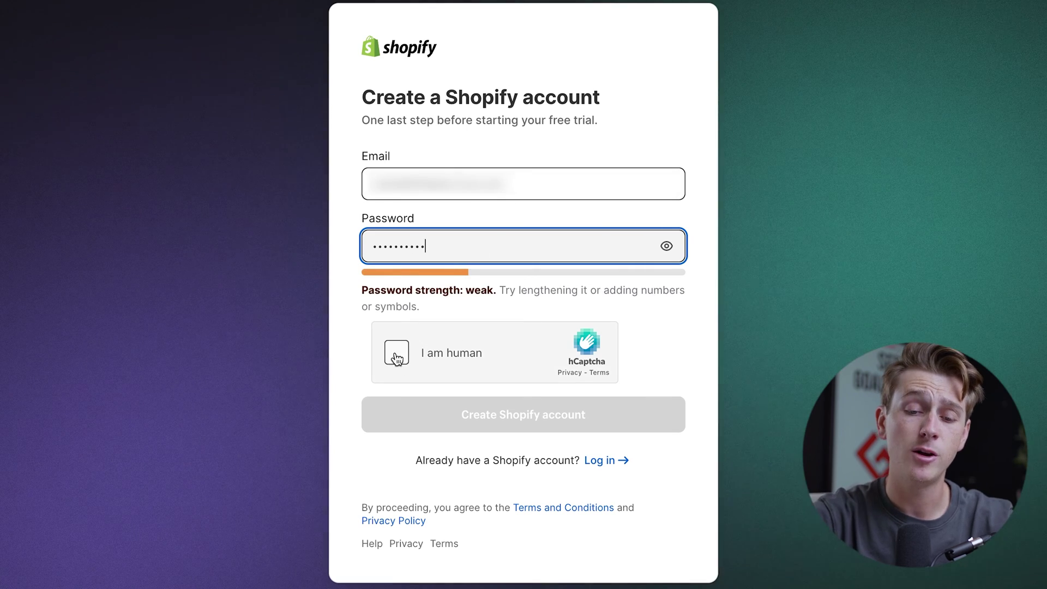
pyautogui.click(402, 351)
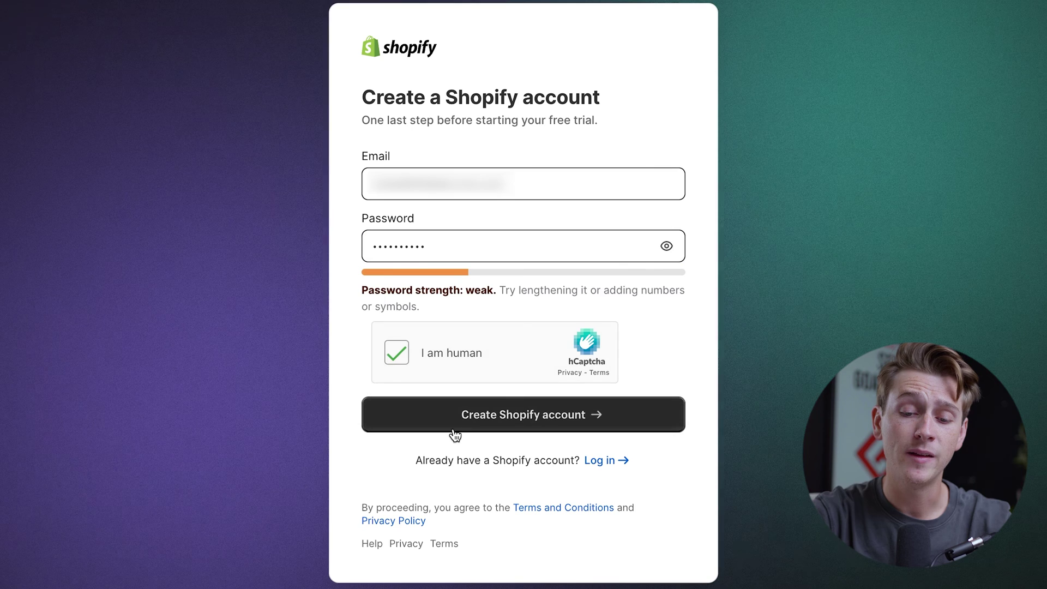
pyautogui.click(541, 417)
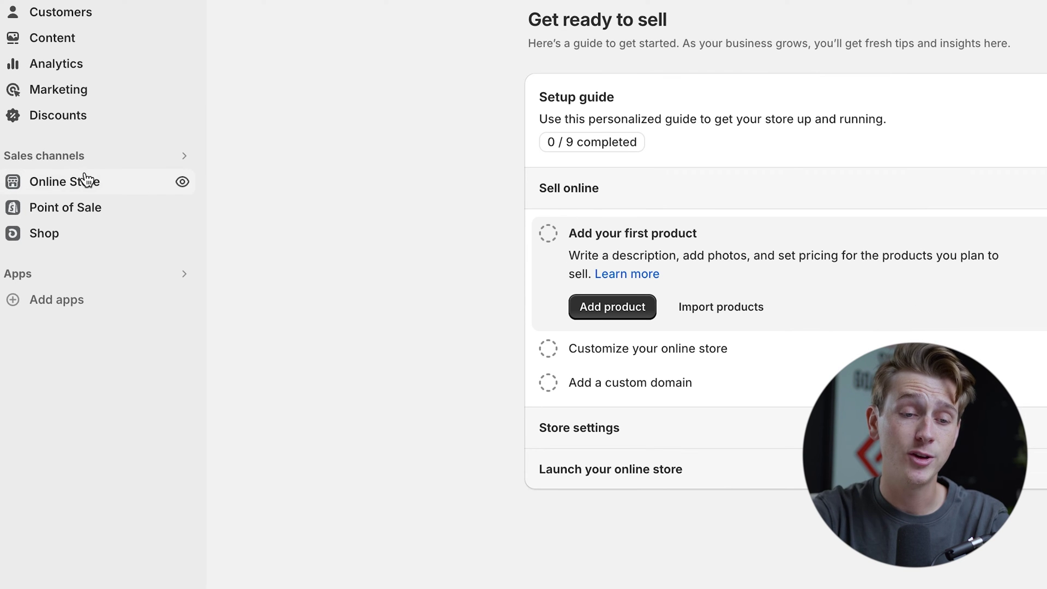
# Install the default Dawn theme from Online Store > Themes and open it for customizing
pyautogui.click(85, 183)
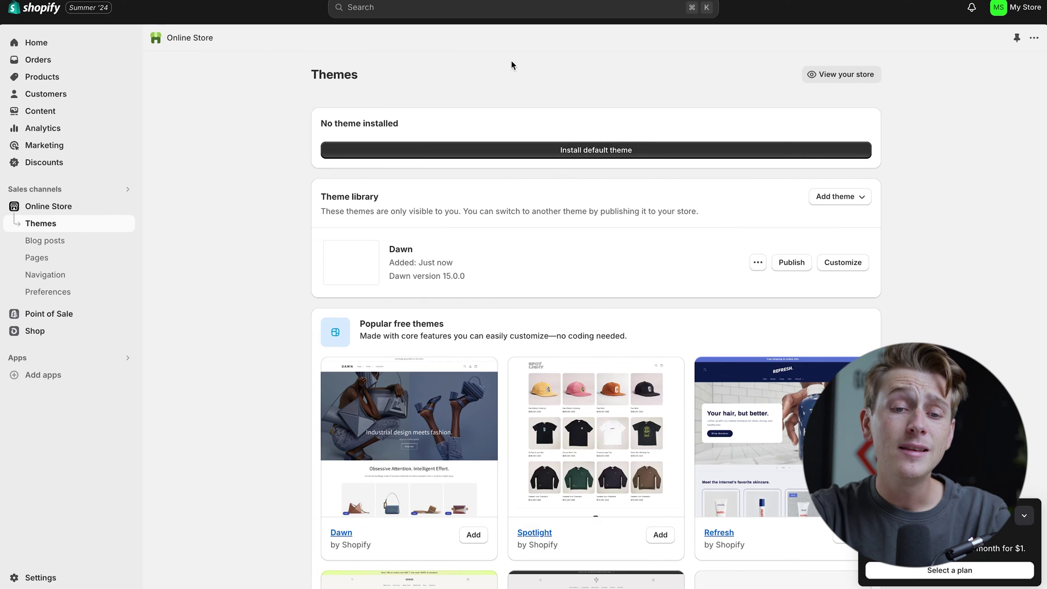
pyautogui.click(567, 147)
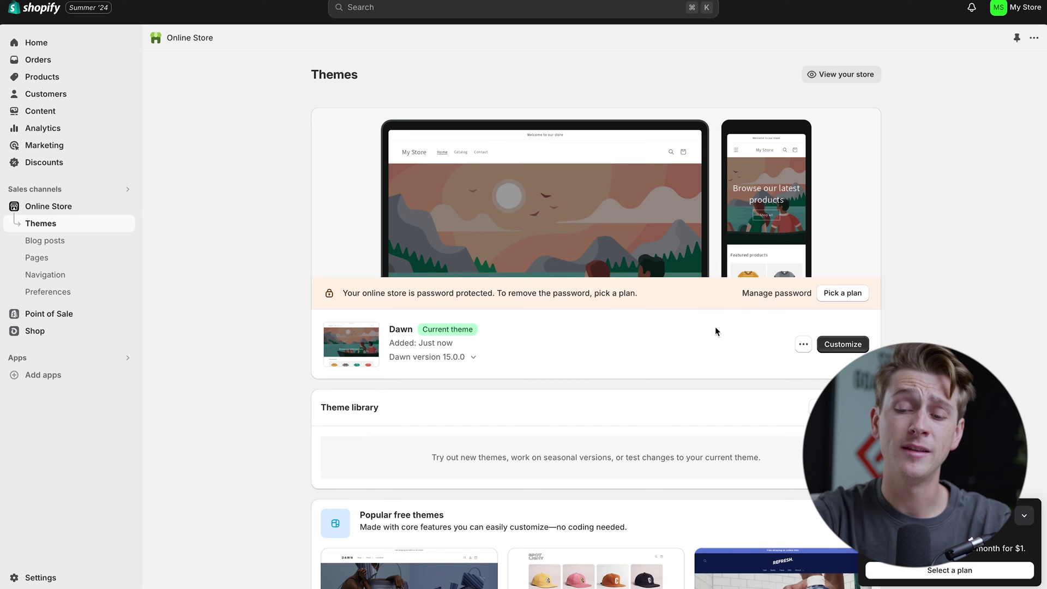
pyautogui.click(858, 343)
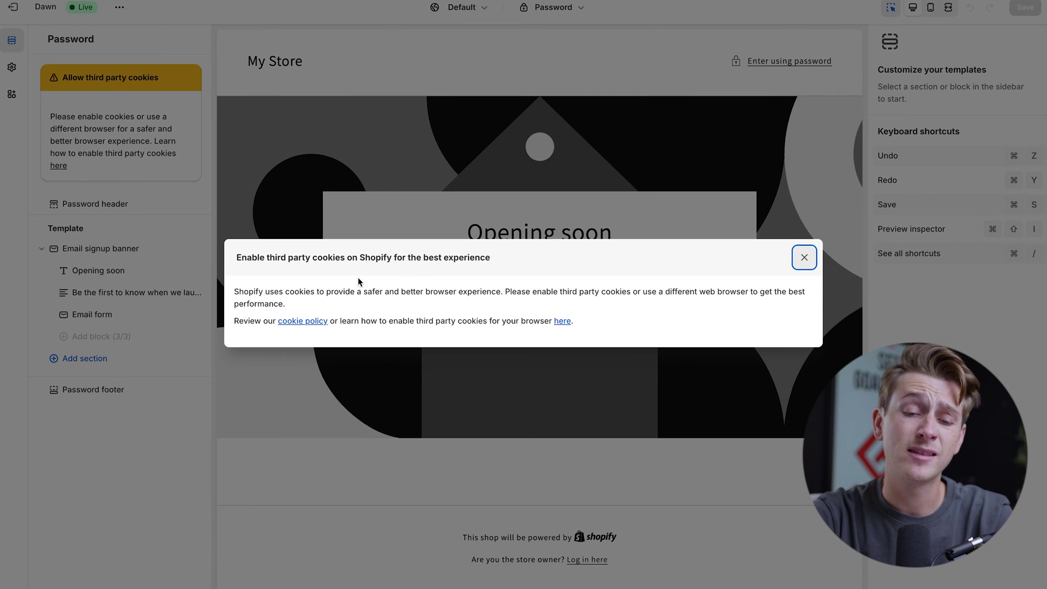
# Dismiss the third-party cookies notice and select the password page's Opening soon heading
pyautogui.click(803, 257)
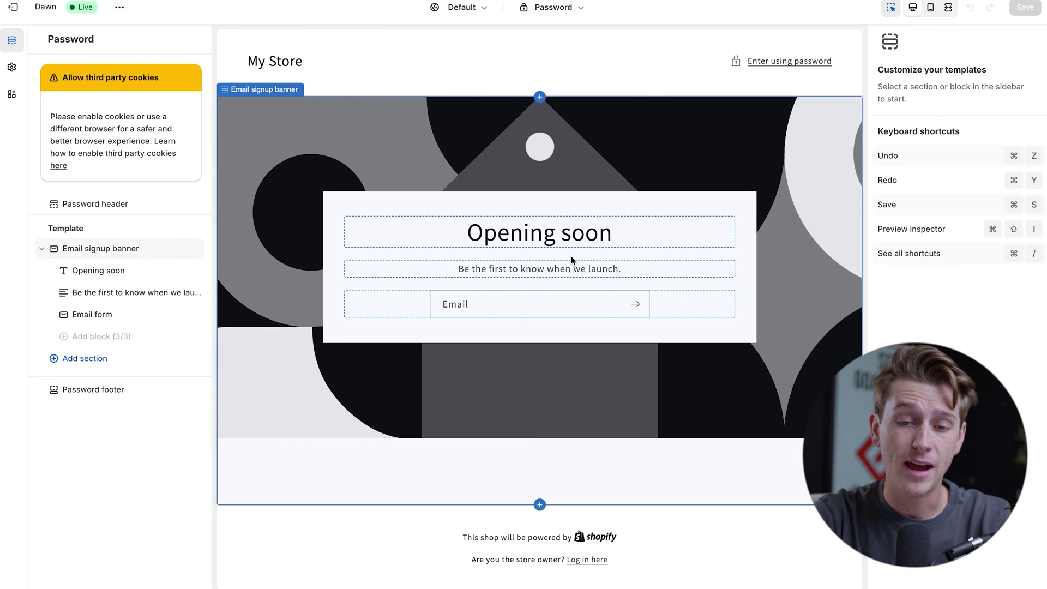
pyautogui.click(598, 230)
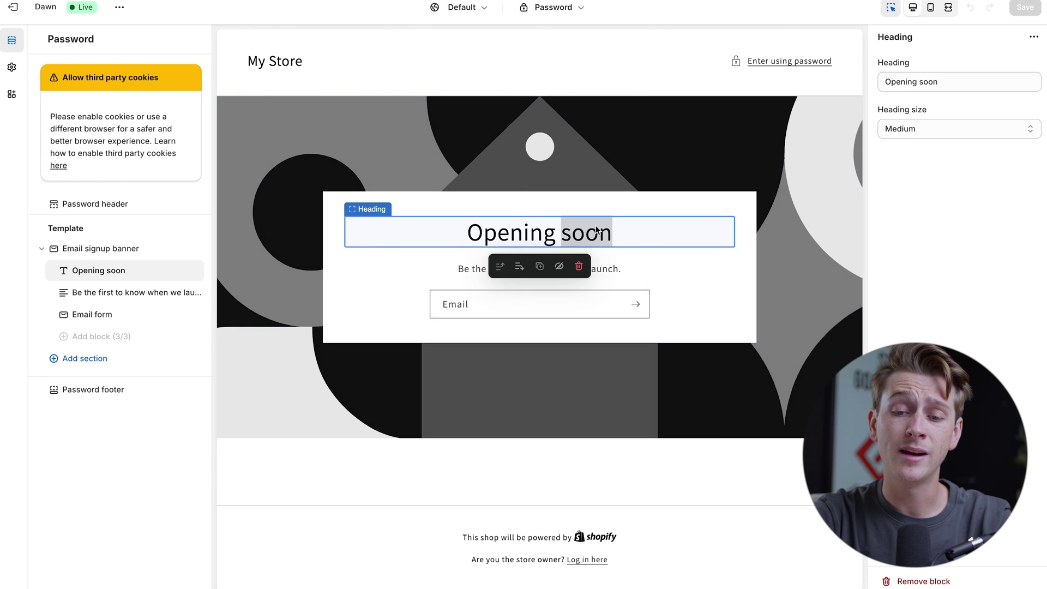
pyautogui.click(648, 154)
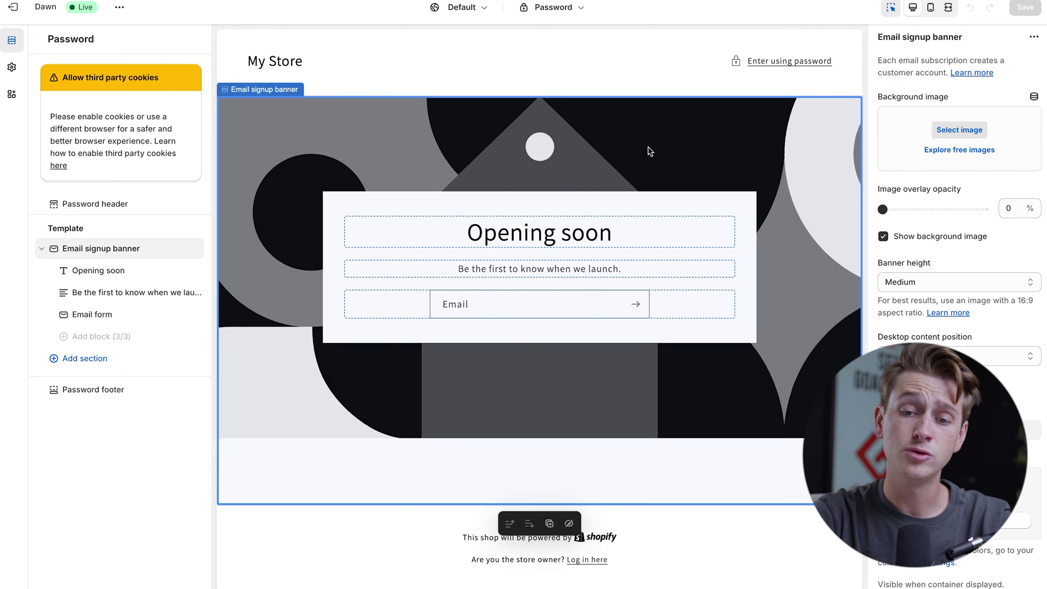
pyautogui.doubleClick(599, 237)
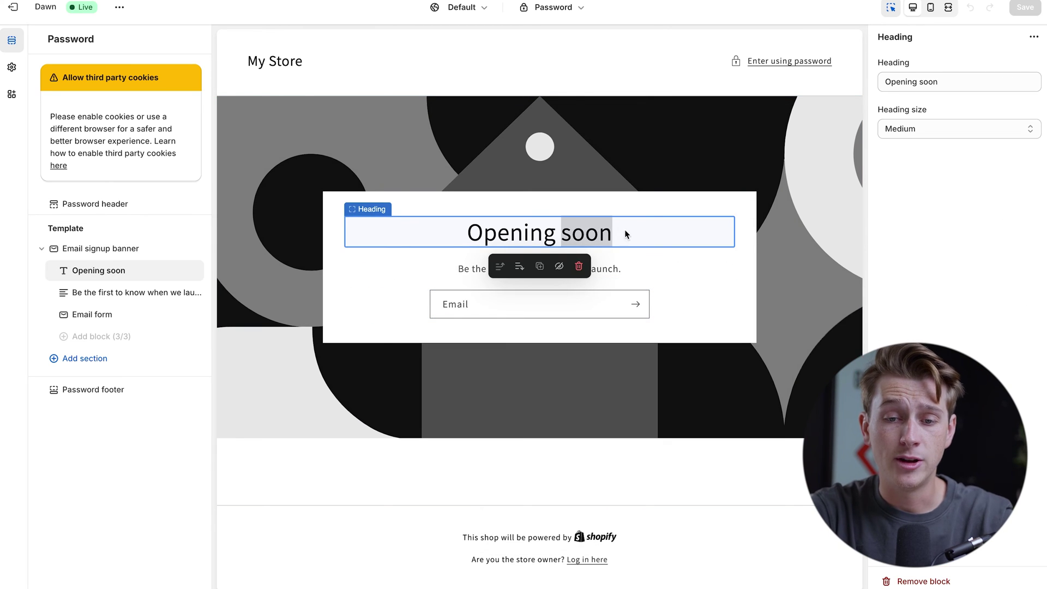
pyautogui.click(652, 194)
pyautogui.click(594, 238)
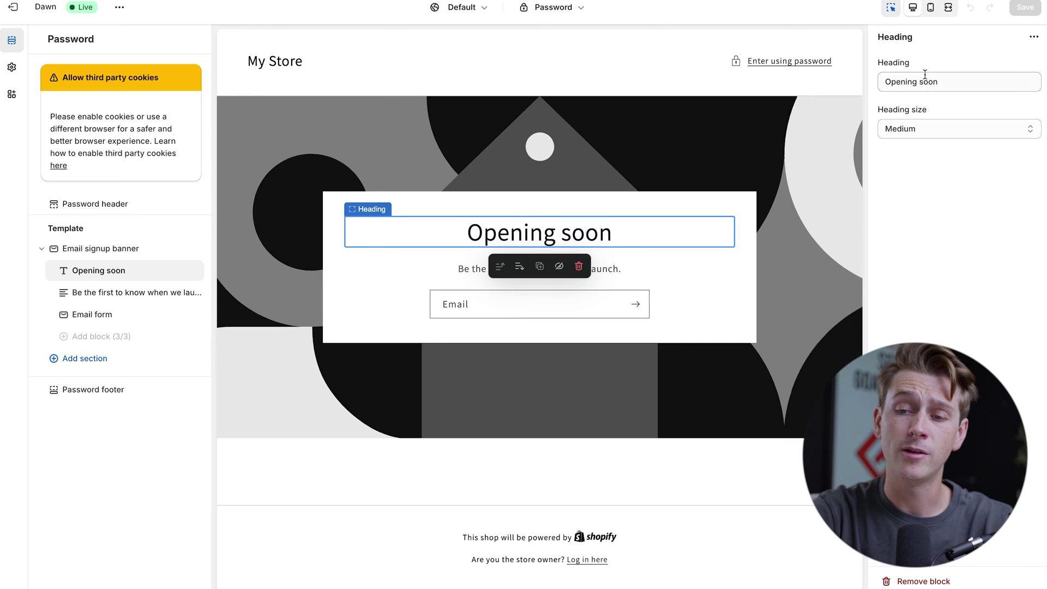
# Replace the heading text with 'My shopify store'
pyautogui.click(947, 83)
pyautogui.press('BackSpace')
pyautogui.press('BackSpace')
pyautogui.press('BackSpace')
pyautogui.press('BackSpace')
pyautogui.press('BackSpace')
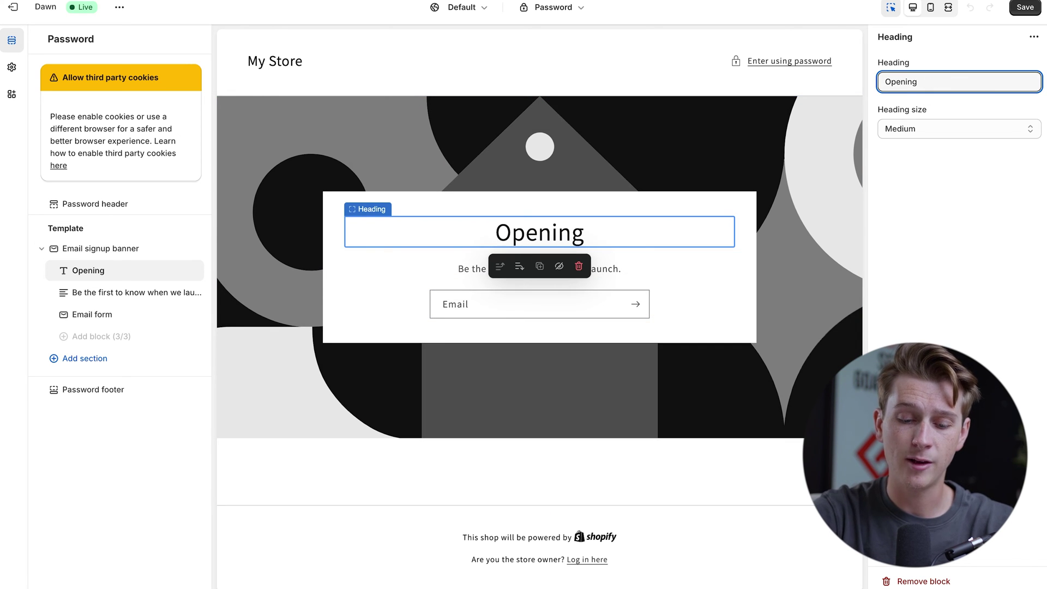
pyautogui.hotkey('ctrl', 'a')
pyautogui.write('My shopify store')
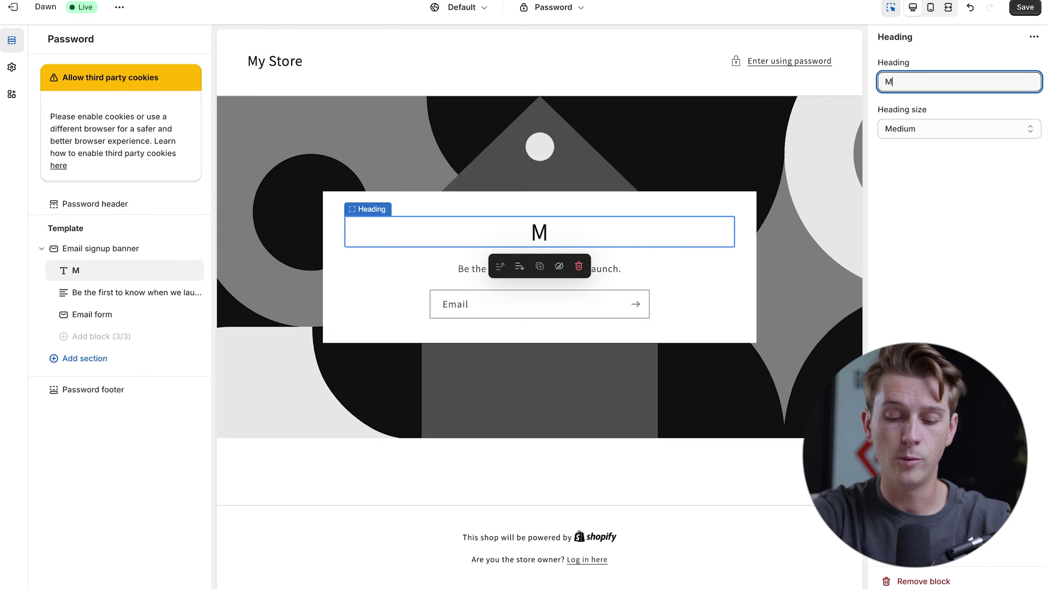
pyautogui.click(782, 221)
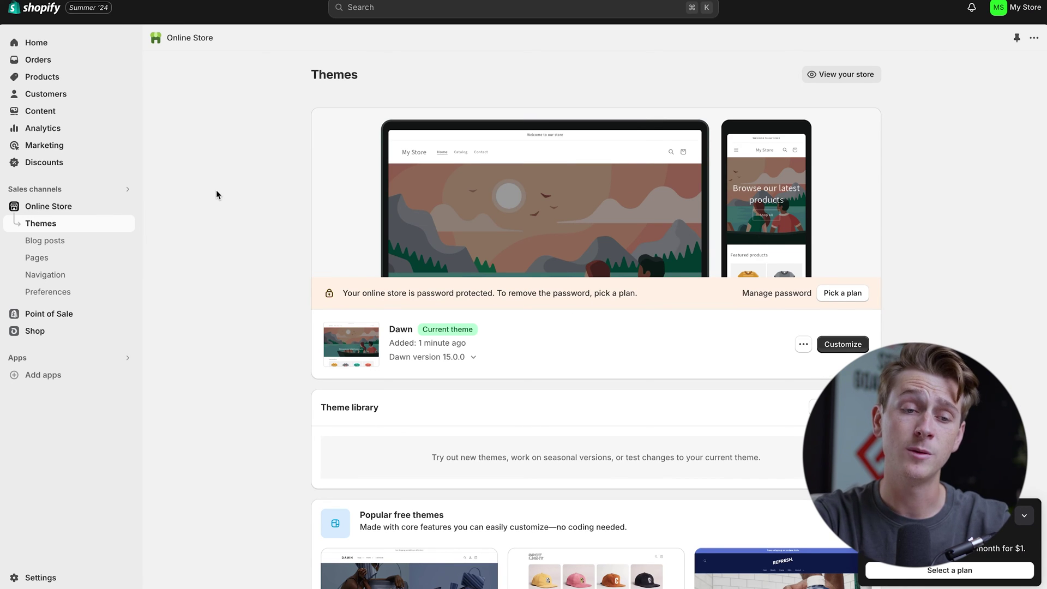
# Add a new product titled 'T-shirt', leaving the description empty
pyautogui.click(55, 78)
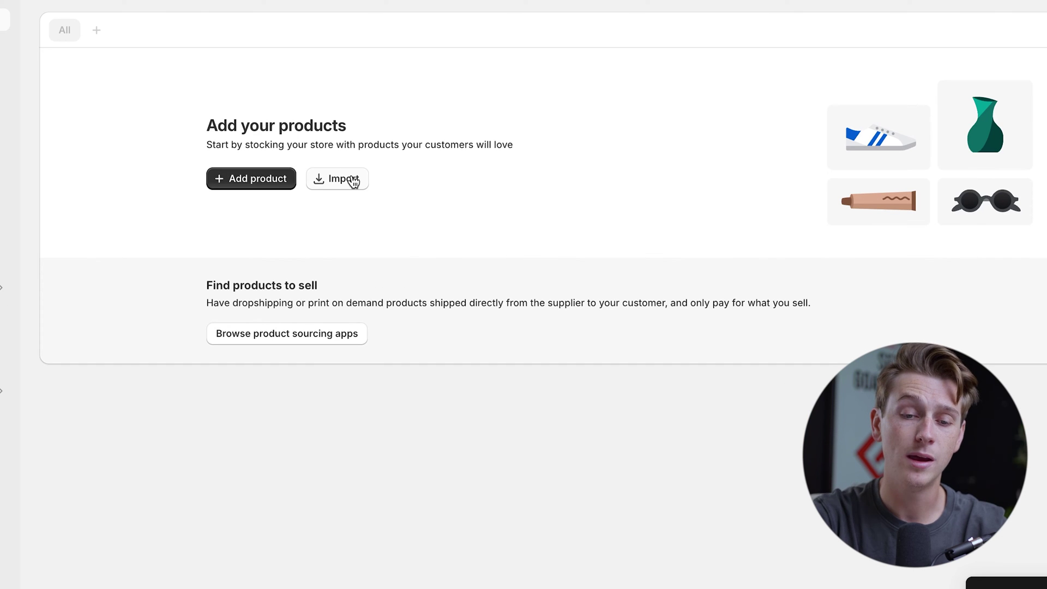
pyautogui.click(263, 180)
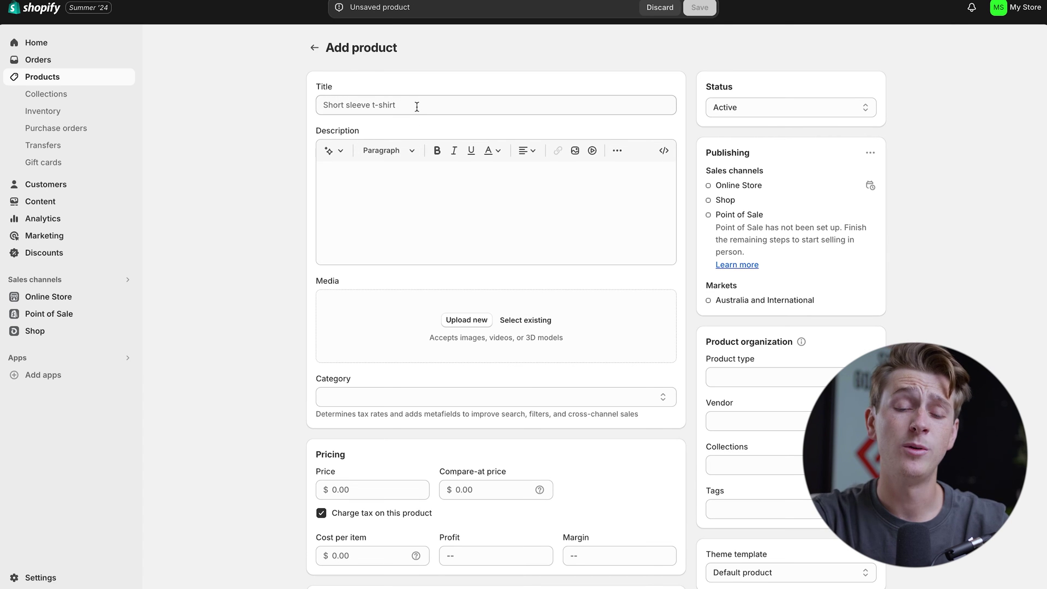
pyautogui.click(417, 106)
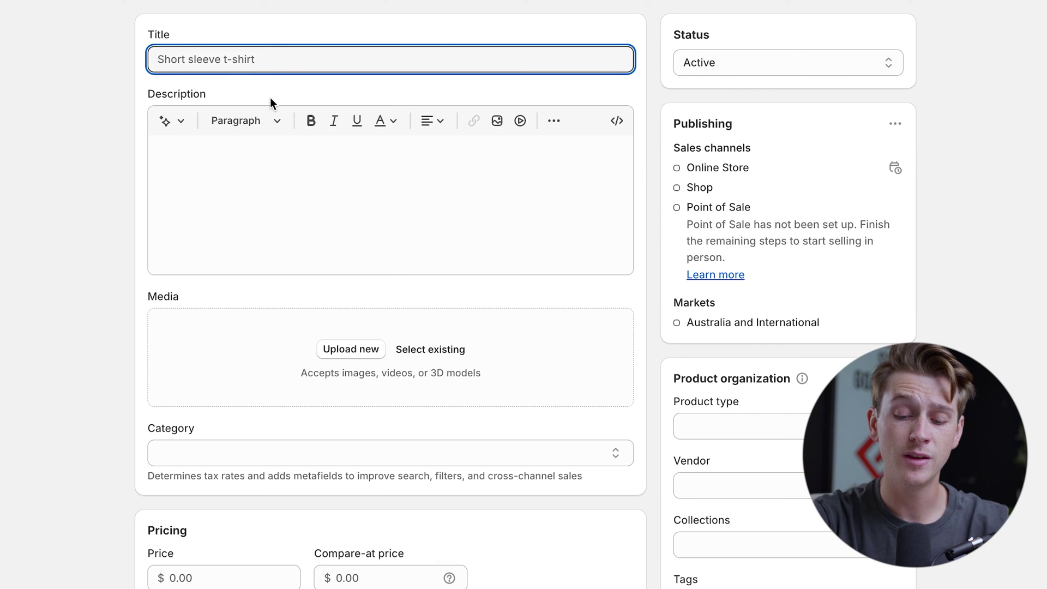
pyautogui.write('T-shirt')
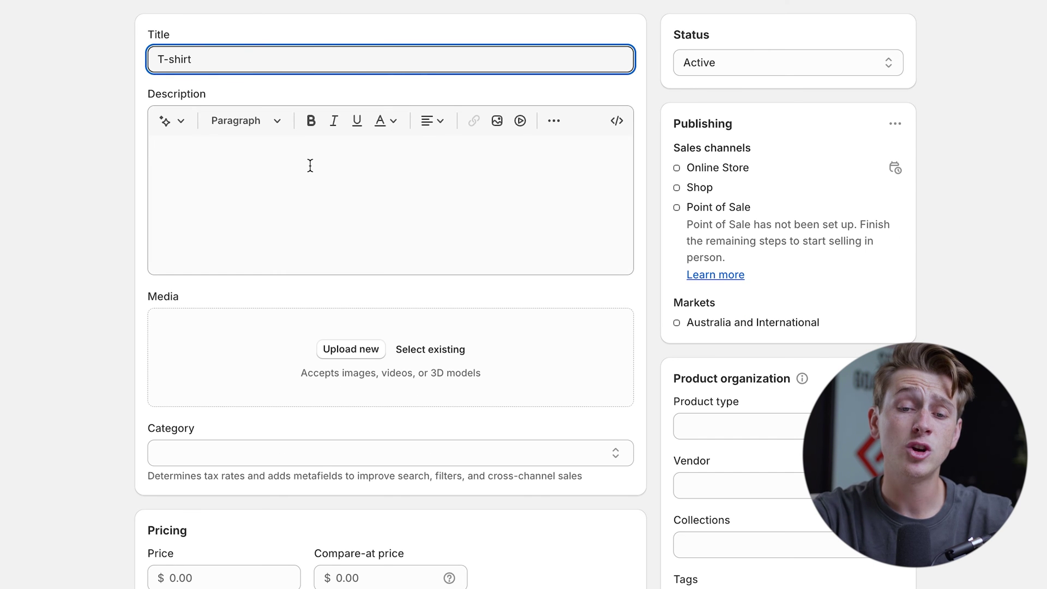
pyautogui.click(310, 165)
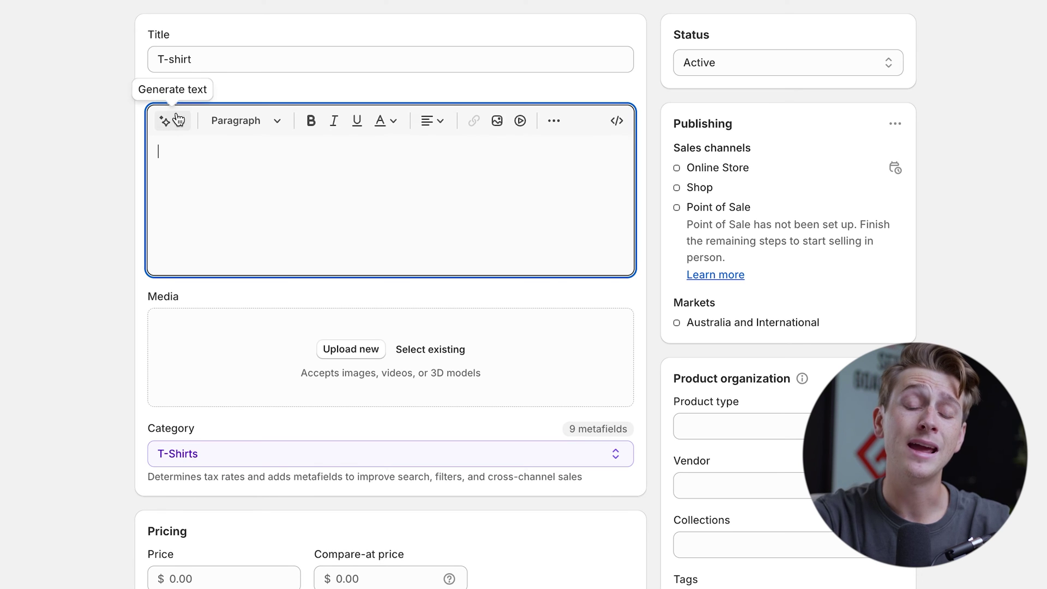
pyautogui.click(467, 292)
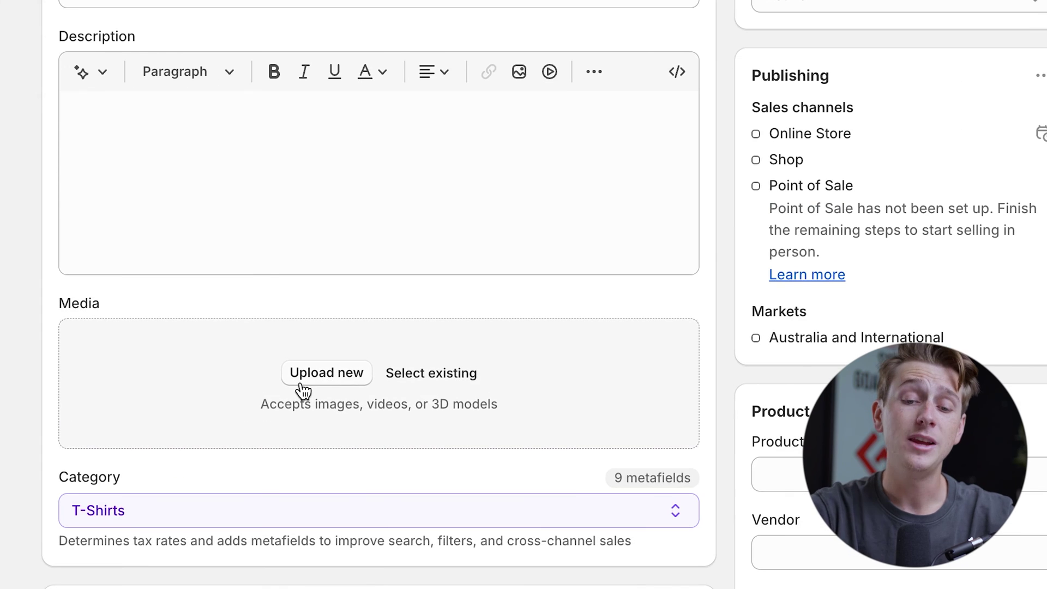
# Upload 'glacé t-shirt with model 2.png' as the product's media photo
pyautogui.click(353, 386)
pyautogui.click(479, 181)
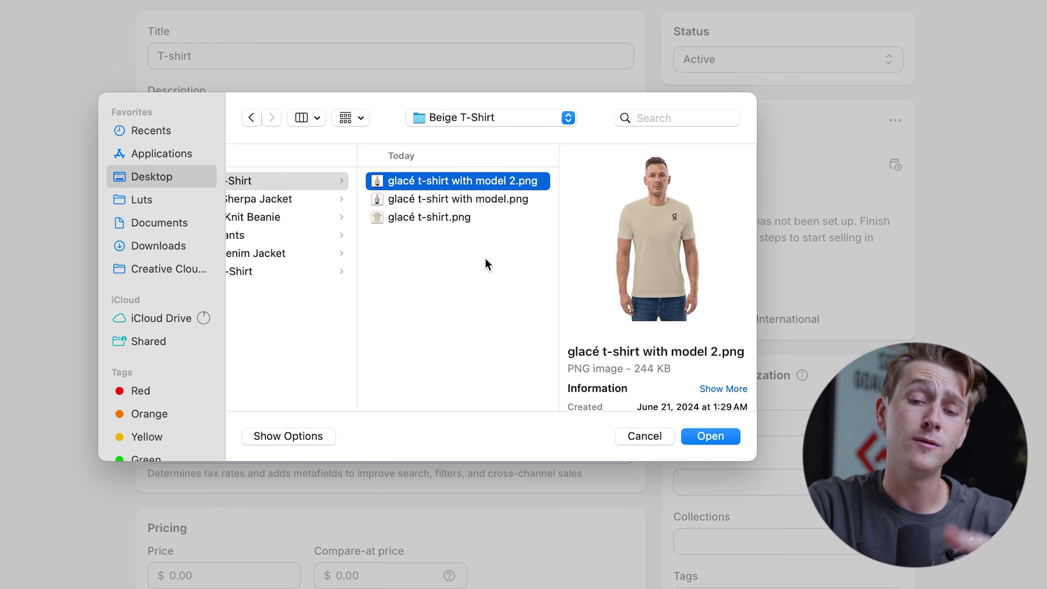
pyautogui.press('Down')
pyautogui.press('Down')
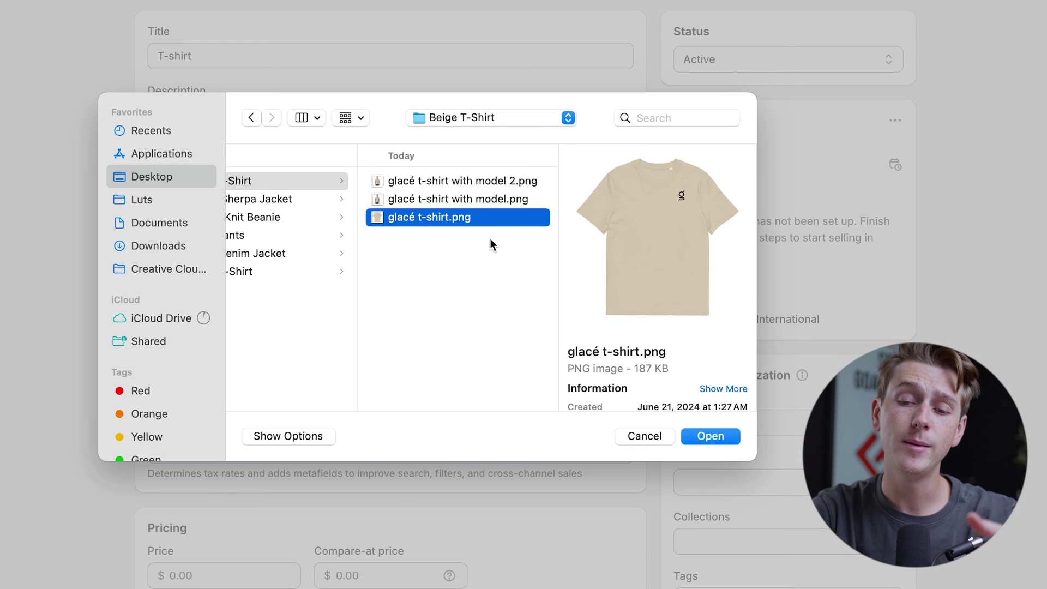
pyautogui.press('Up')
pyautogui.press('Up')
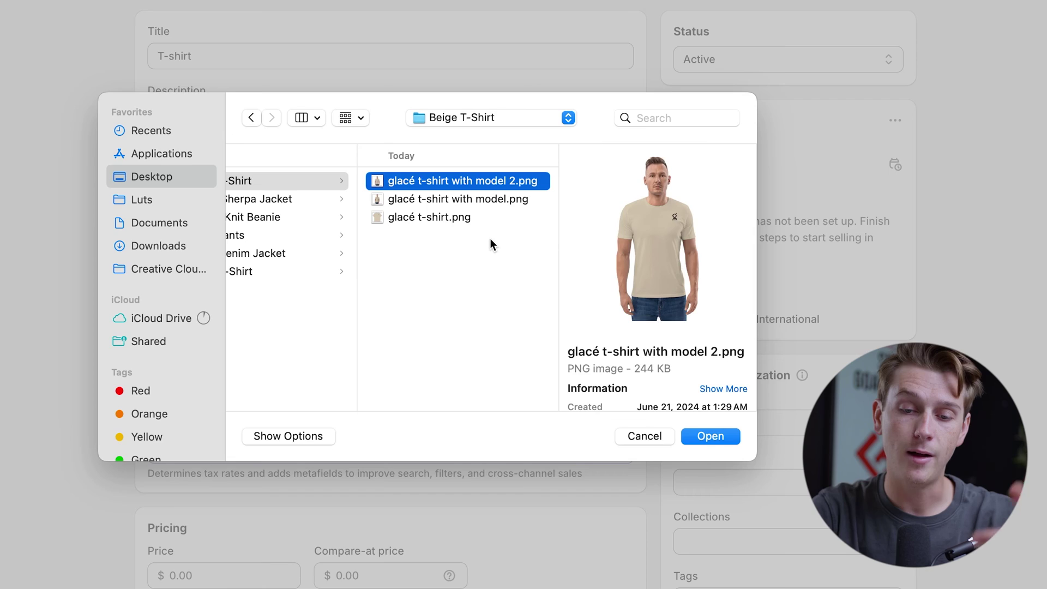
pyautogui.press('Return')
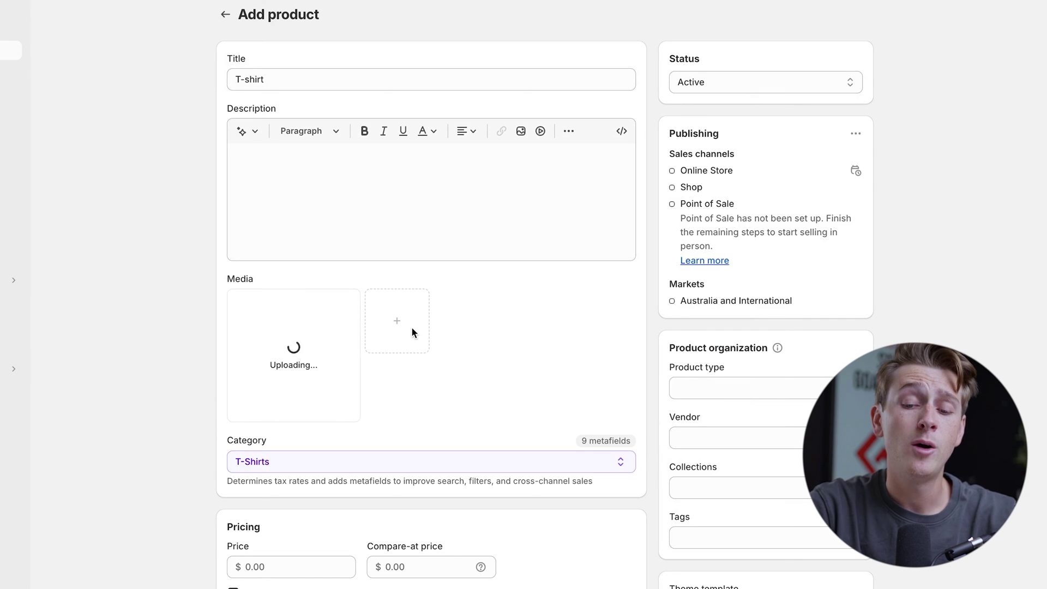
pyautogui.click(402, 338)
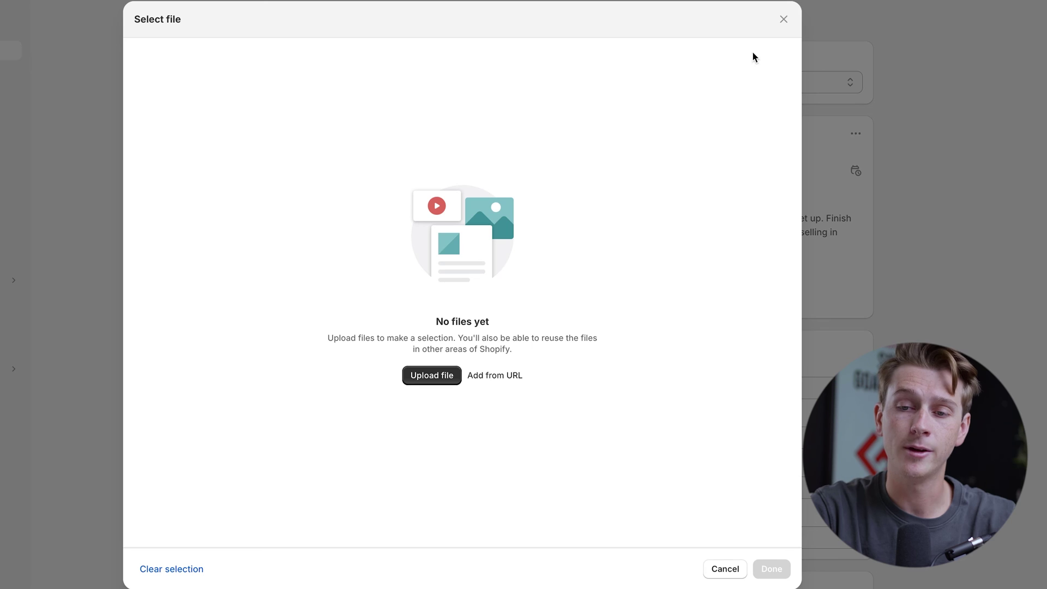
pyautogui.click(784, 19)
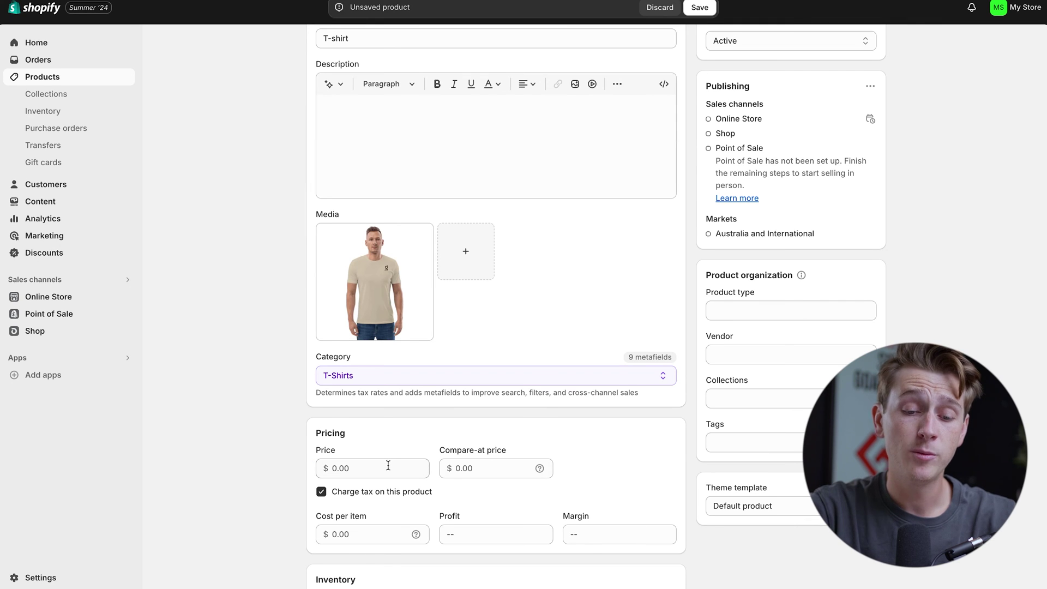
pyautogui.click(388, 465)
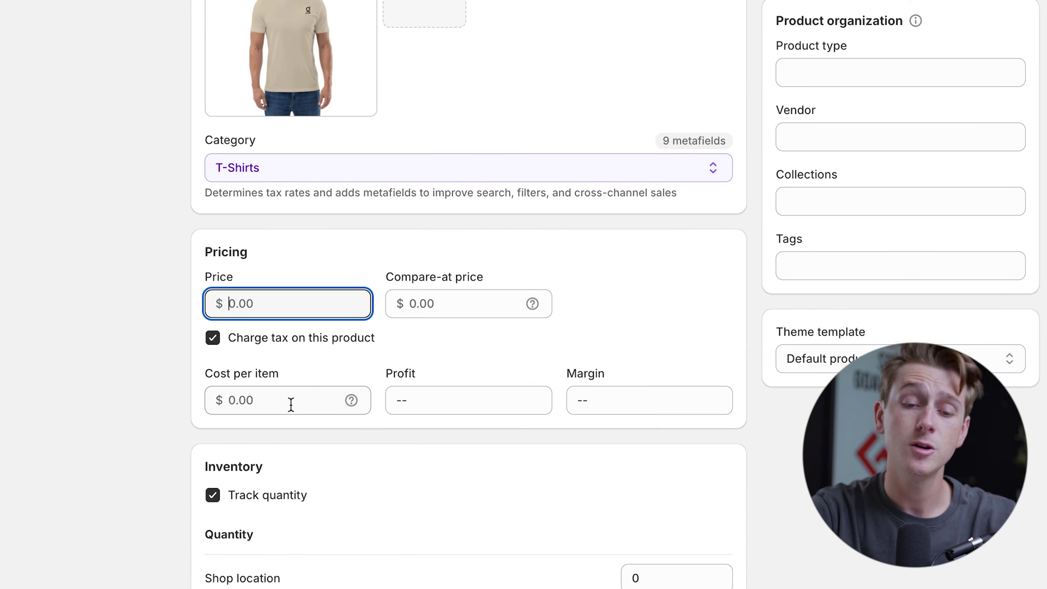
# Review the T-shirt's price, cost, profit, inventory and shipping fields, leaving them at zero
pyautogui.click(307, 400)
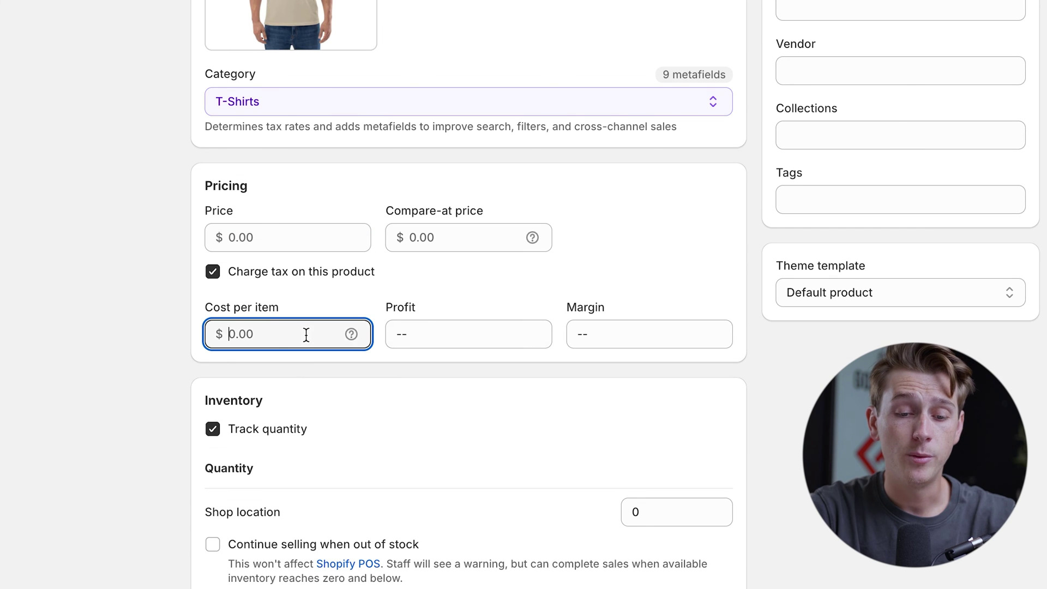
pyautogui.click(442, 333)
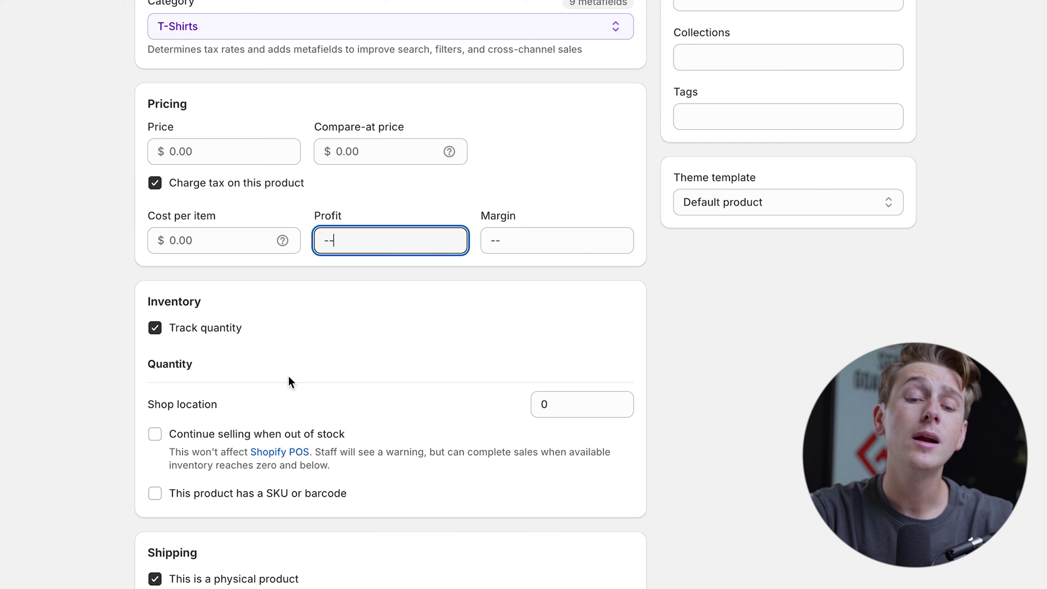
pyautogui.scroll(-2, 233, 437)
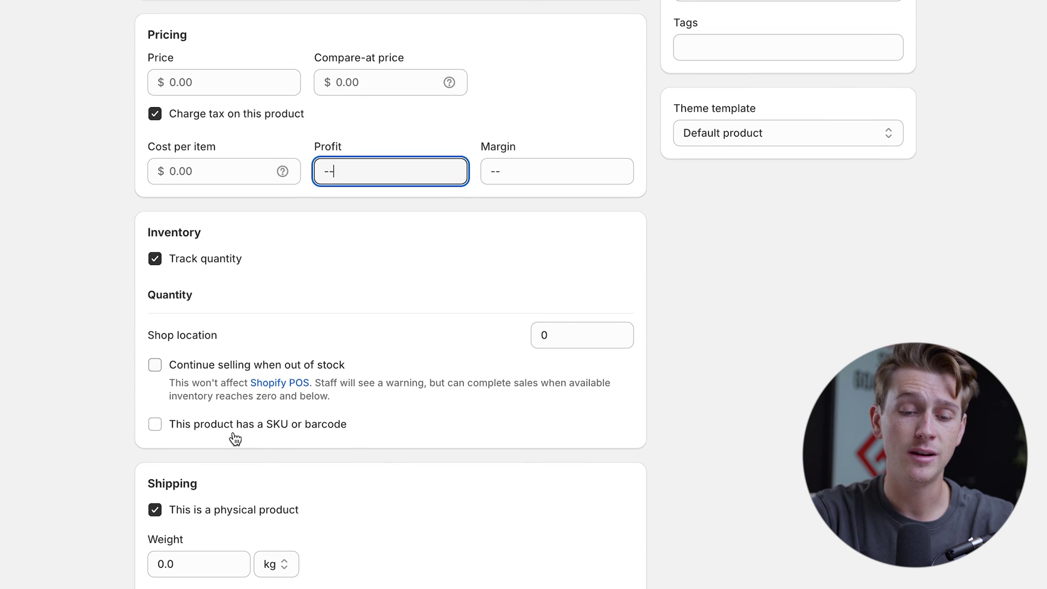
pyautogui.scroll(-3, 380, 431)
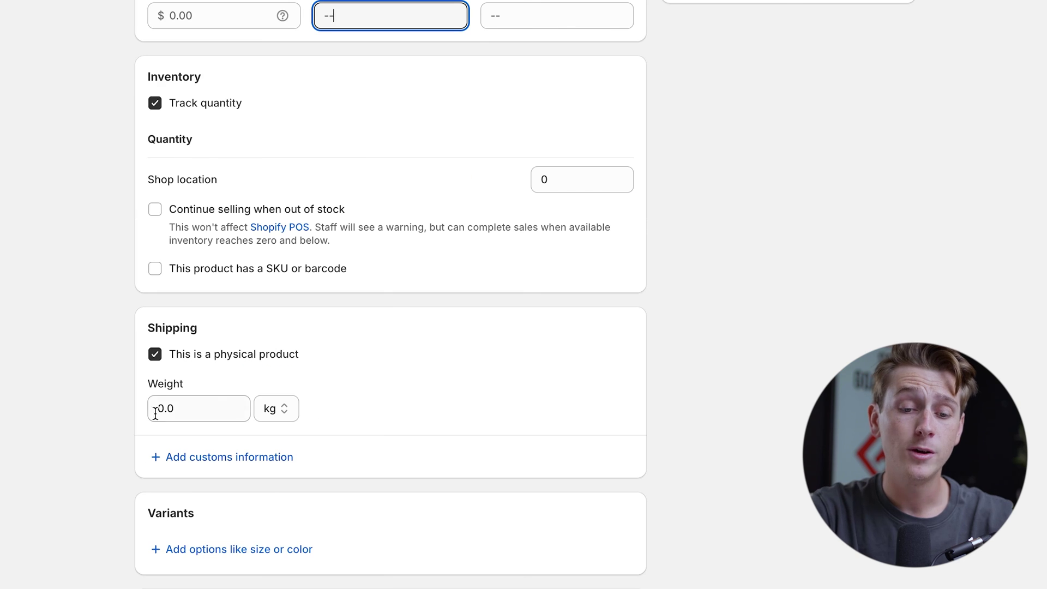
pyautogui.scroll(-2, 199, 394)
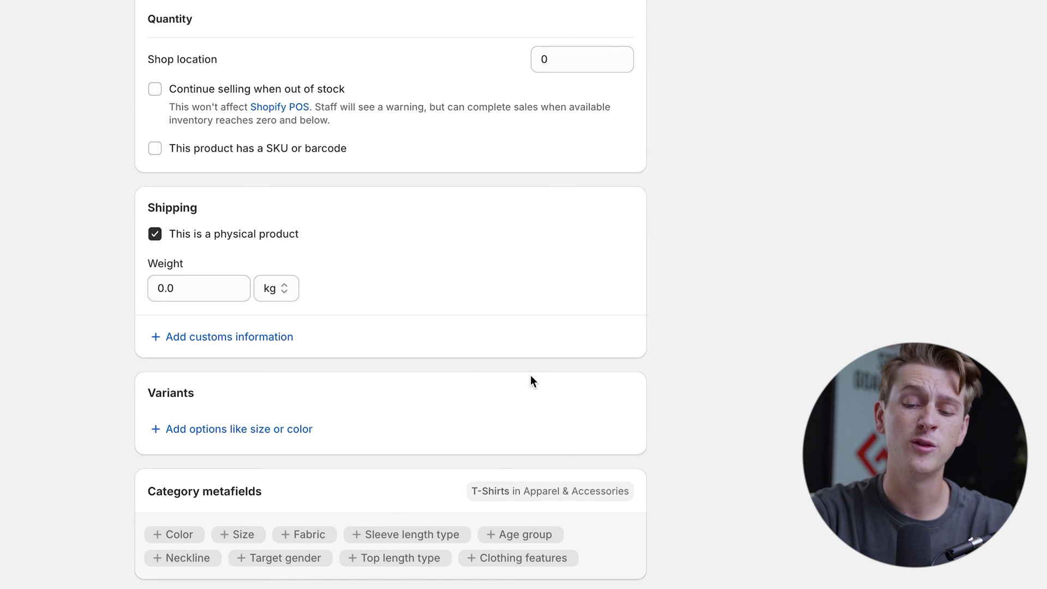
pyautogui.scroll(1, 536, 382)
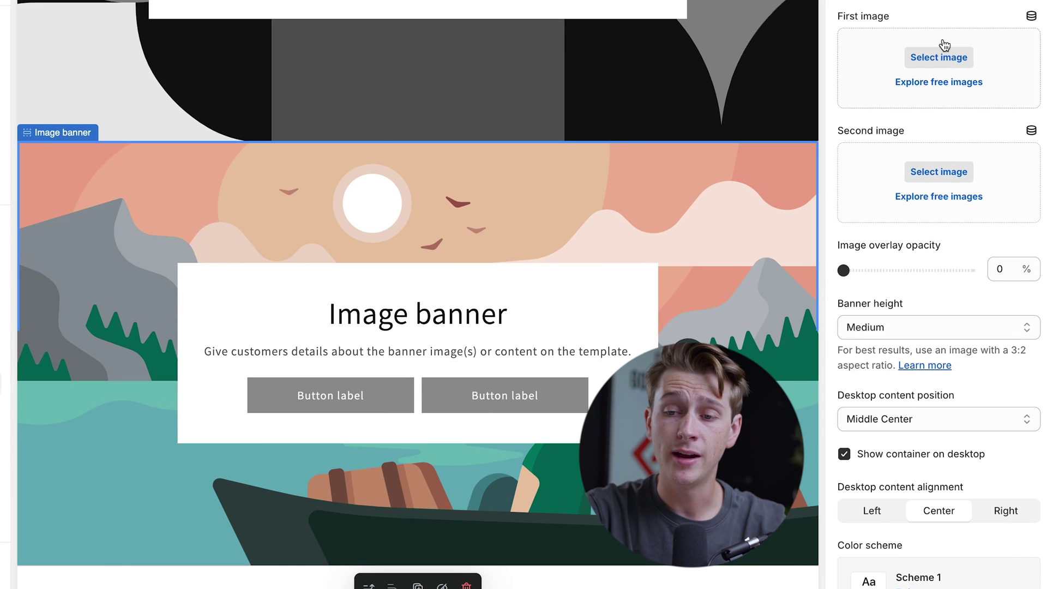
# Upload the glacé hero image and set it as the Image banner's first image
pyautogui.click(965, 99)
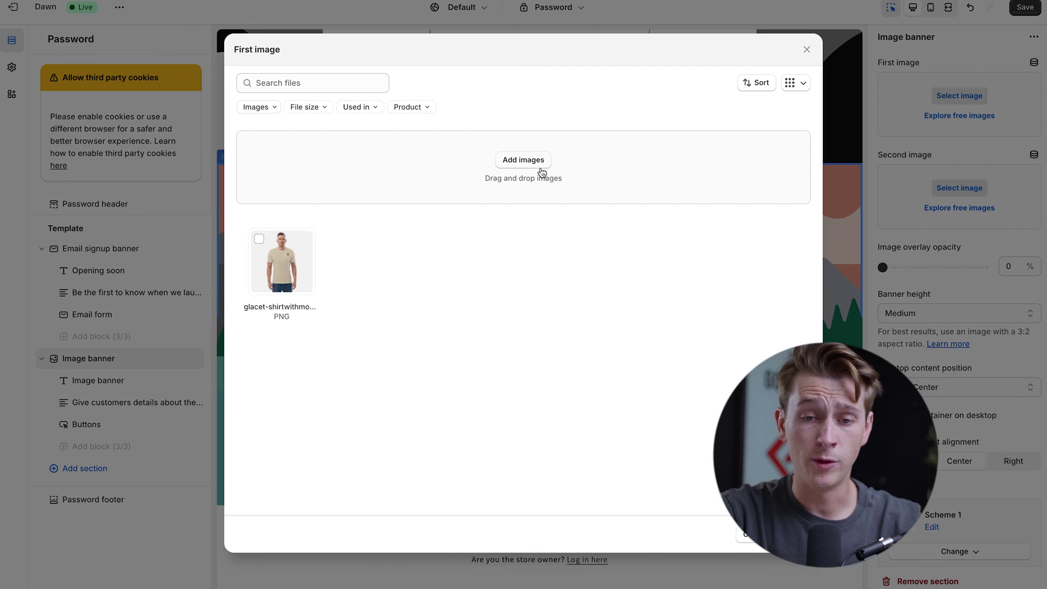
pyautogui.click(545, 173)
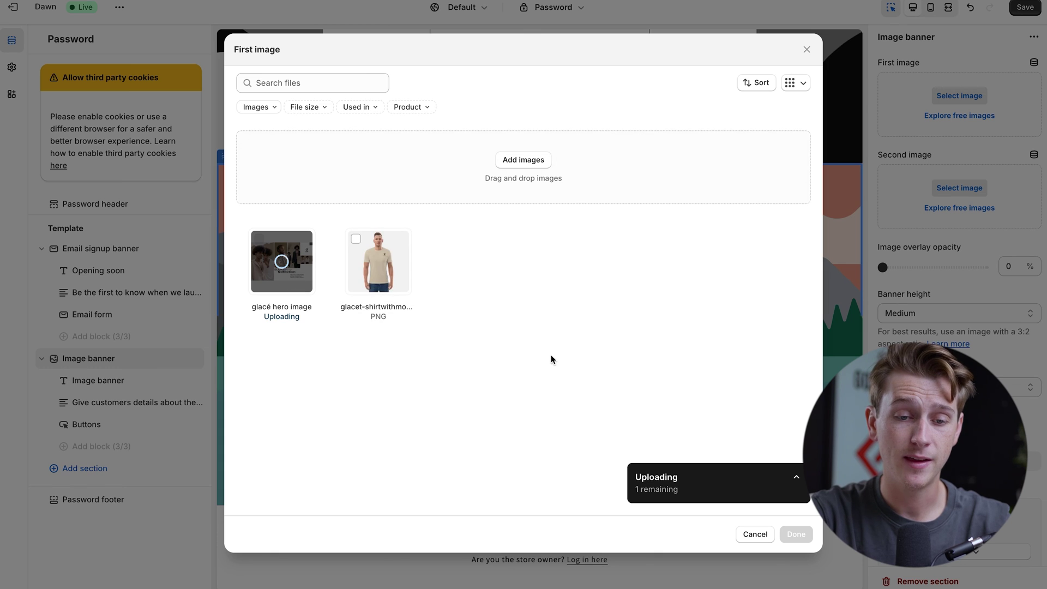
pyautogui.click(795, 535)
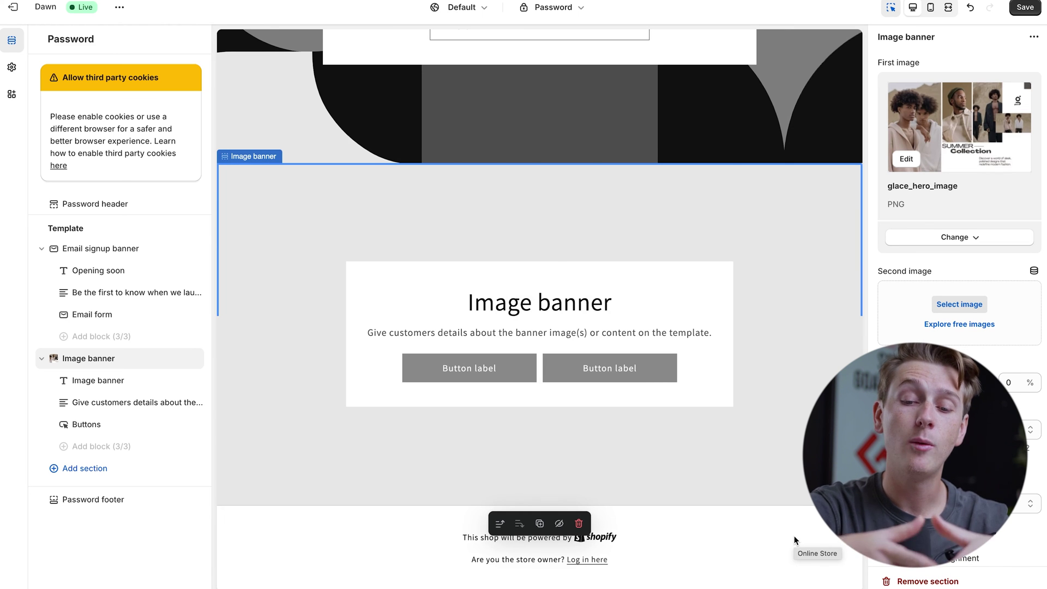